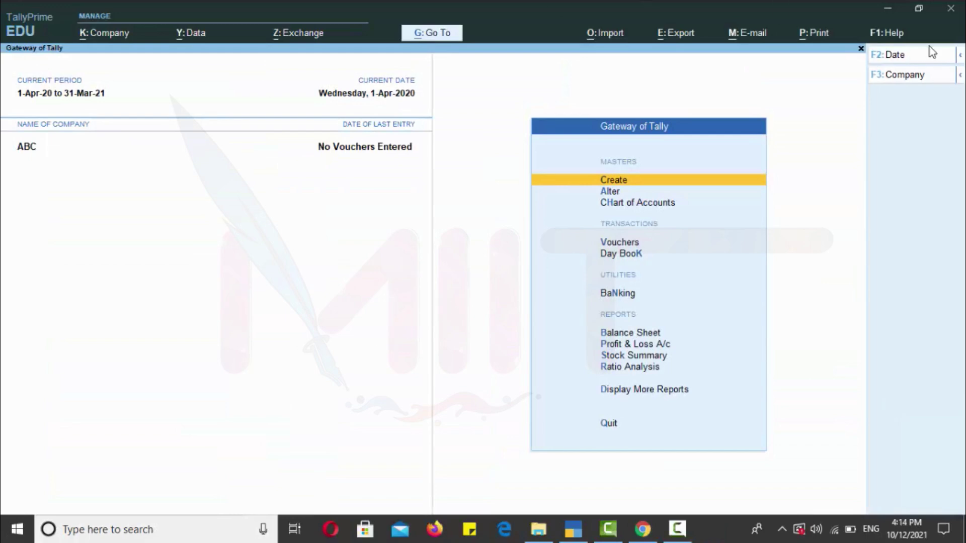
# Start a new ledger named with the owner's first name followed by CAPITAL, leaving the alias blank, and proceed to choosing its parent group.
pyautogui.click(621, 179)
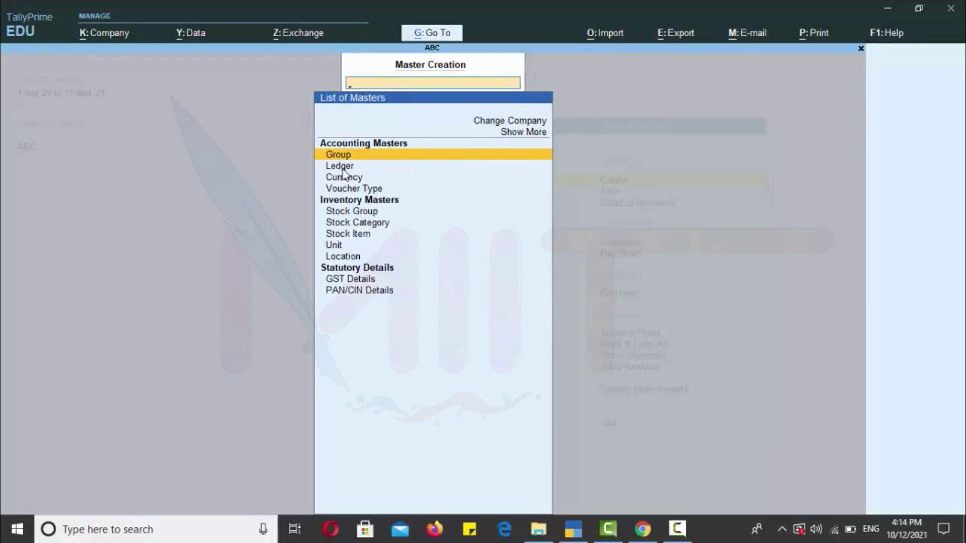
pyautogui.press('Down')
pyautogui.press('Return')
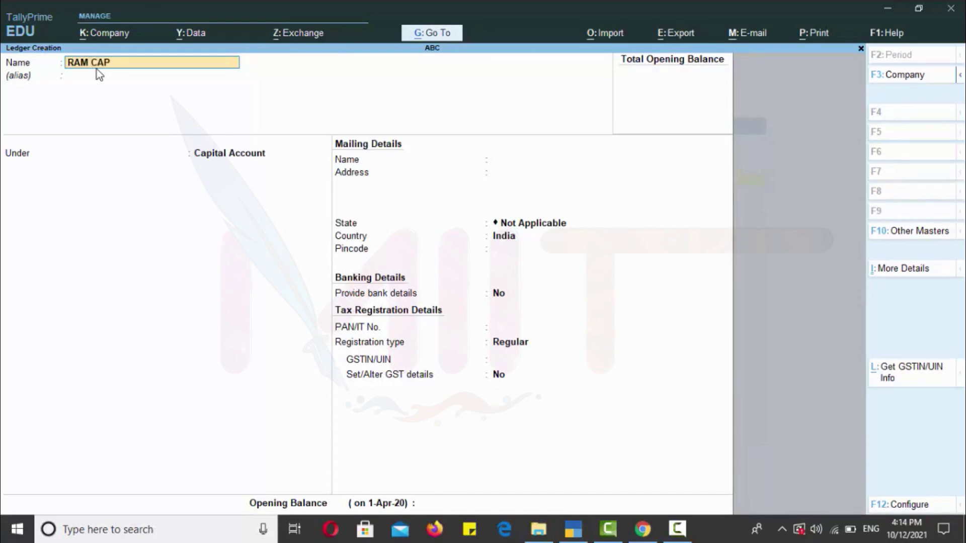
pyautogui.write('L')
pyautogui.press('Return')
pyautogui.press('Return')
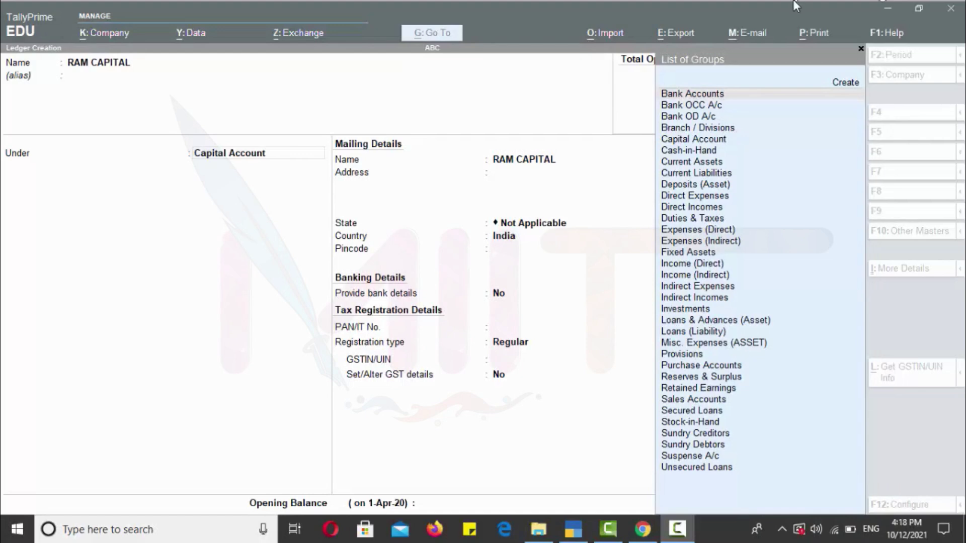
# Review the available parent groups for the capital ledger from Branch / Divisions through Capital Account to Deposits (Asset).
pyautogui.click(730, 139)
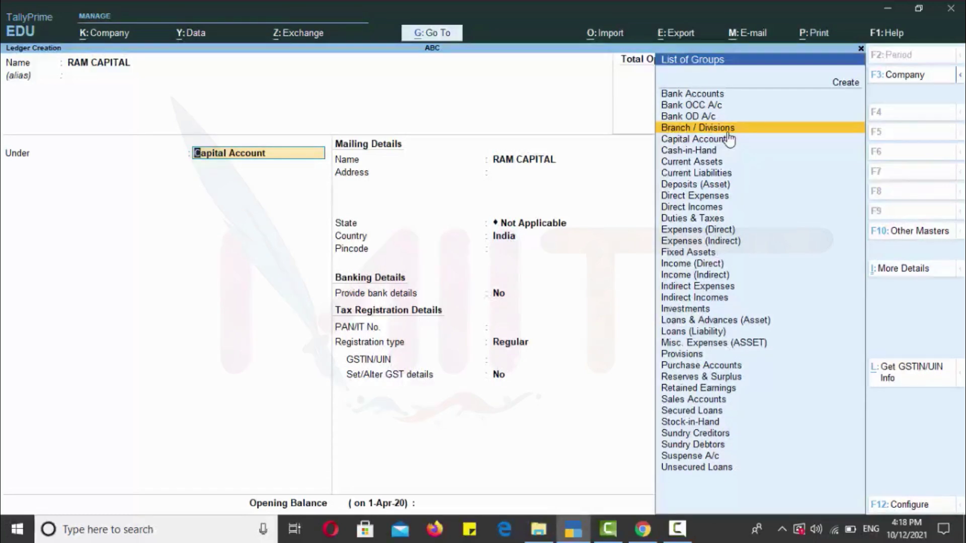
pyautogui.click(722, 142)
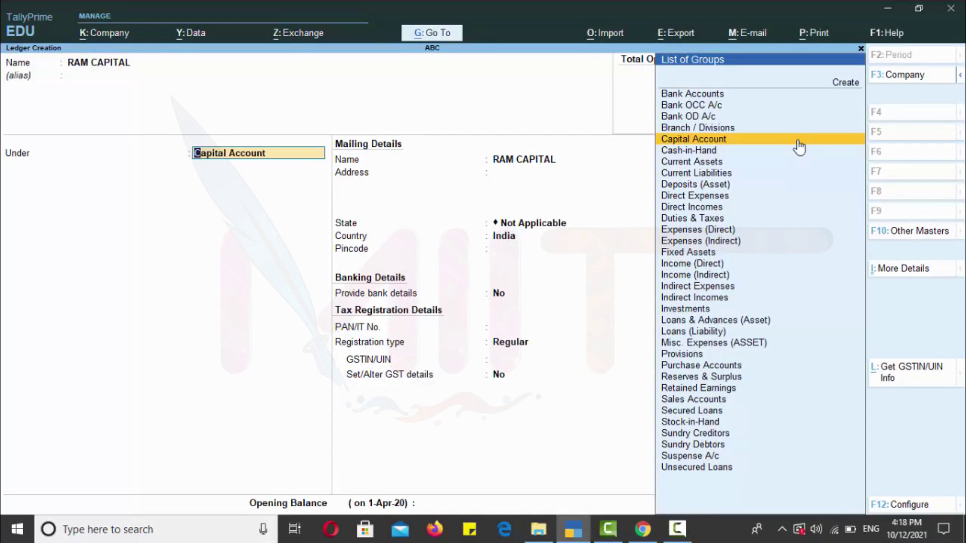
pyautogui.press('Down')
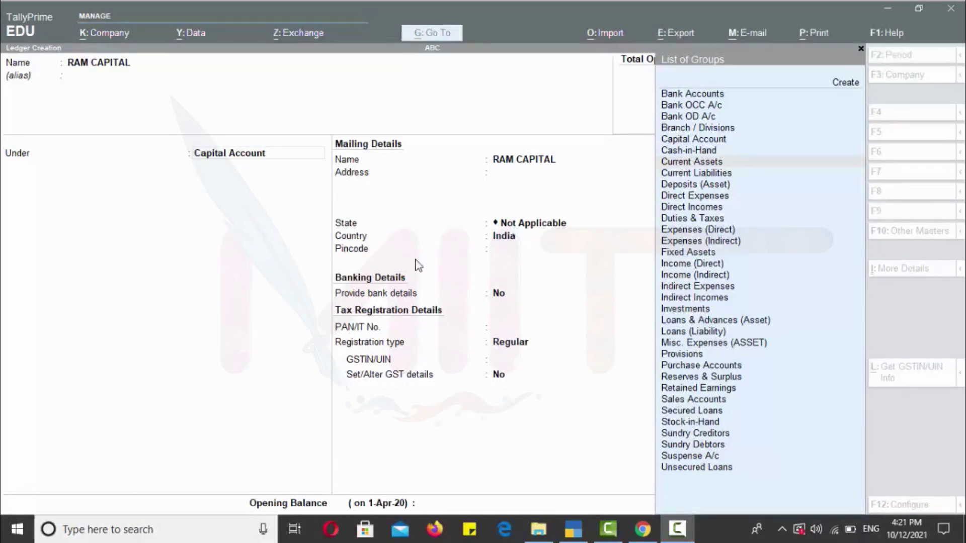
pyautogui.click(674, 153)
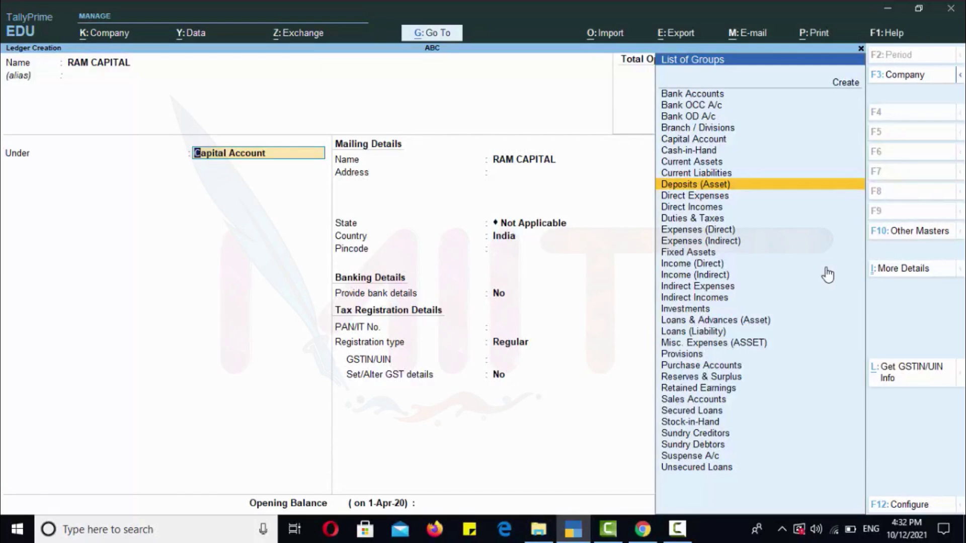
# Examine the Direct Expenses, Direct Incomes, Duties & Taxes and Expenses (Direct) entries in the list of groups.
pyautogui.press('Down')
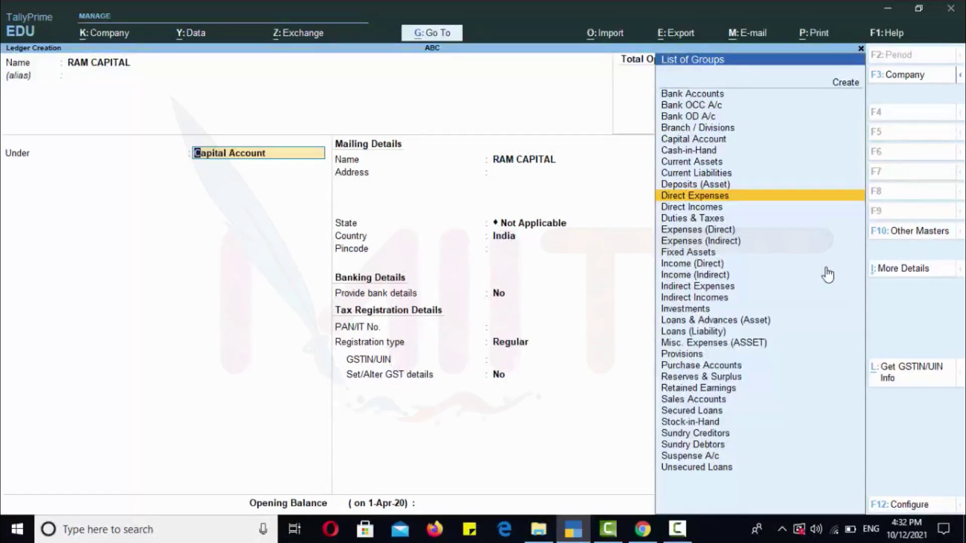
pyautogui.press('Down')
pyautogui.press('Down')
pyautogui.press('Down')
pyautogui.press('Up')
pyautogui.press('Up')
pyautogui.press('Up')
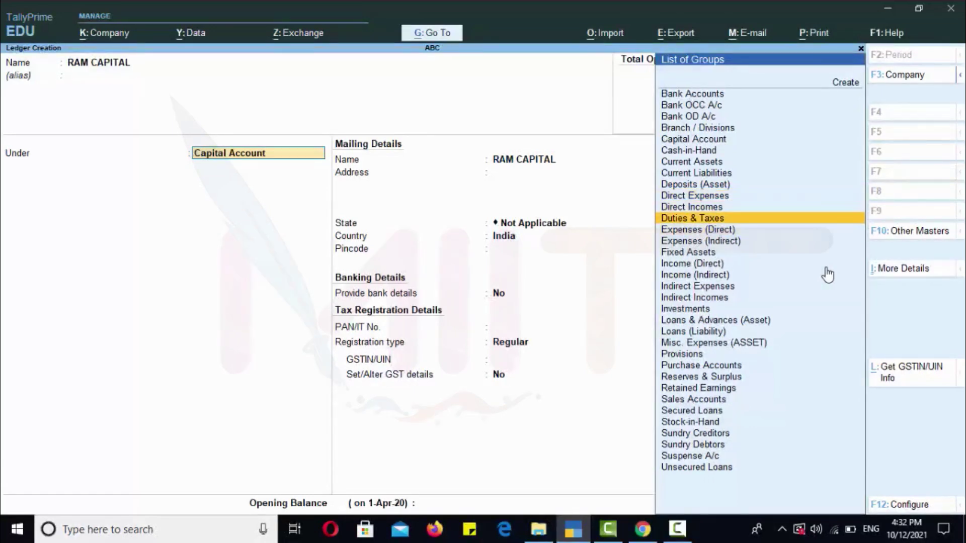
pyautogui.press('Down')
pyautogui.press('Down')
pyautogui.press('Down')
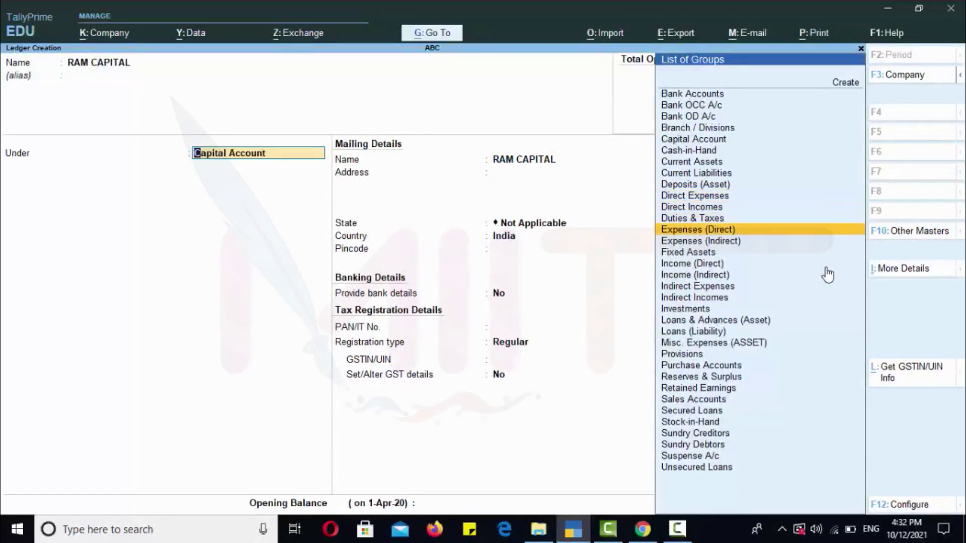
pyautogui.press('Up')
pyautogui.press('Up')
pyautogui.press('Up')
pyautogui.press('Down')
pyautogui.press('Down')
pyautogui.press('Down')
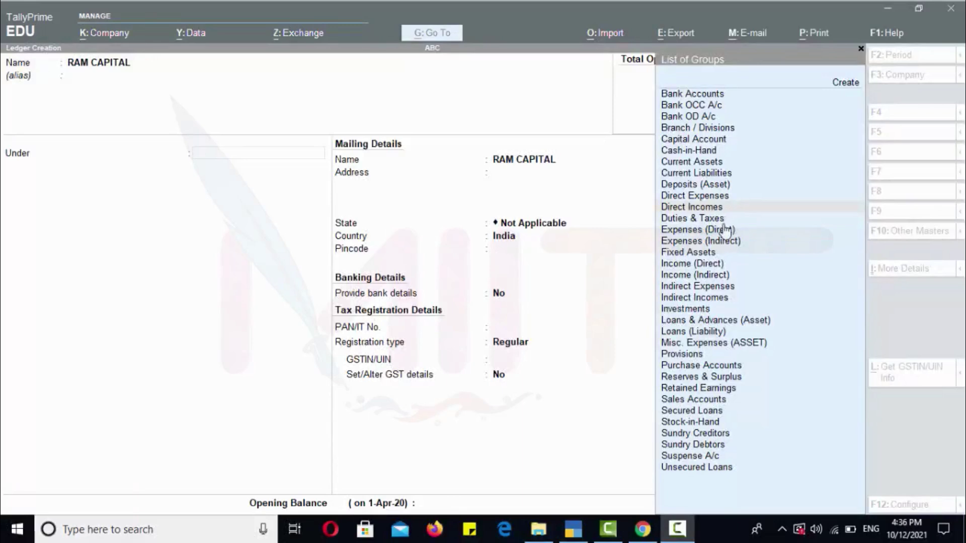
pyautogui.click(697, 263)
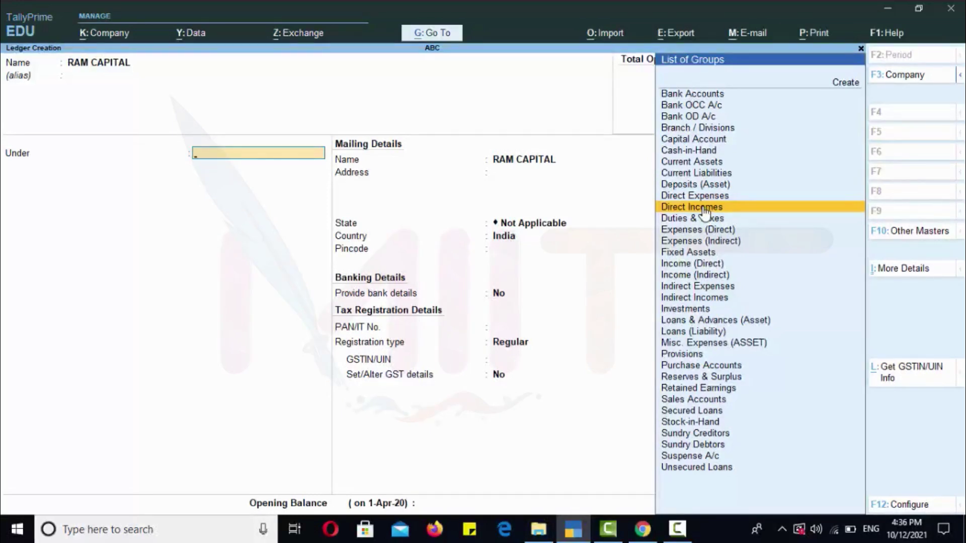
pyautogui.press('Down')
pyautogui.press('Down')
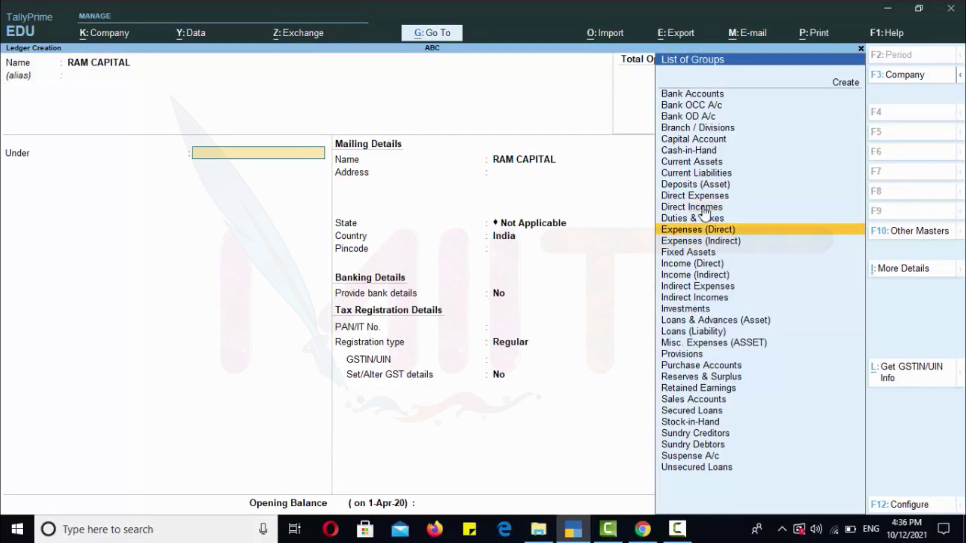
pyautogui.press('Up')
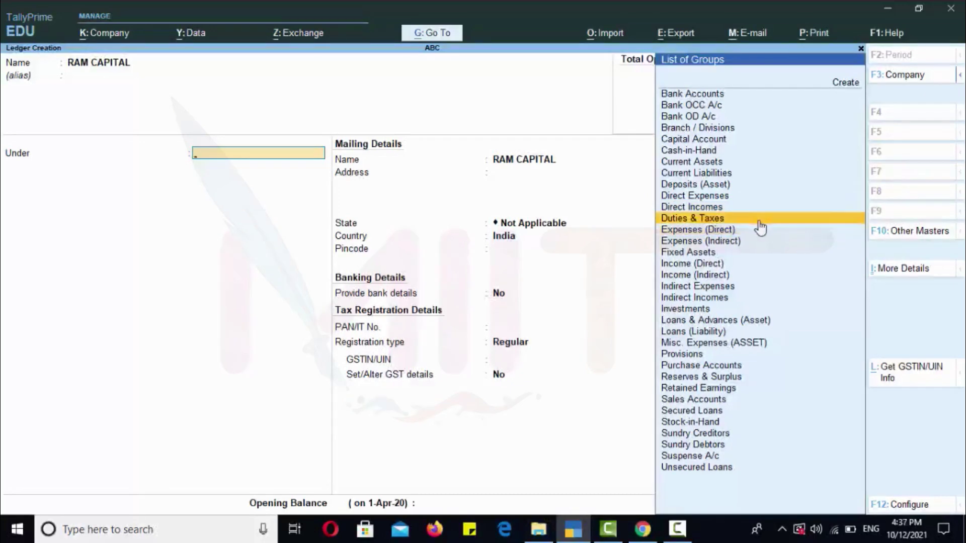